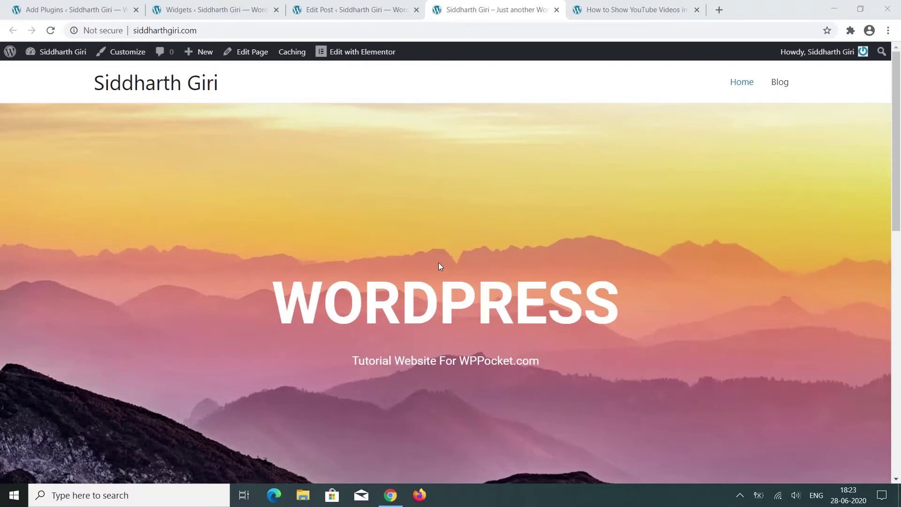
Add the Recent Posts widget to the Main Sidebar widget area
{"action": "left_click", "coordinate": [243, 10]}
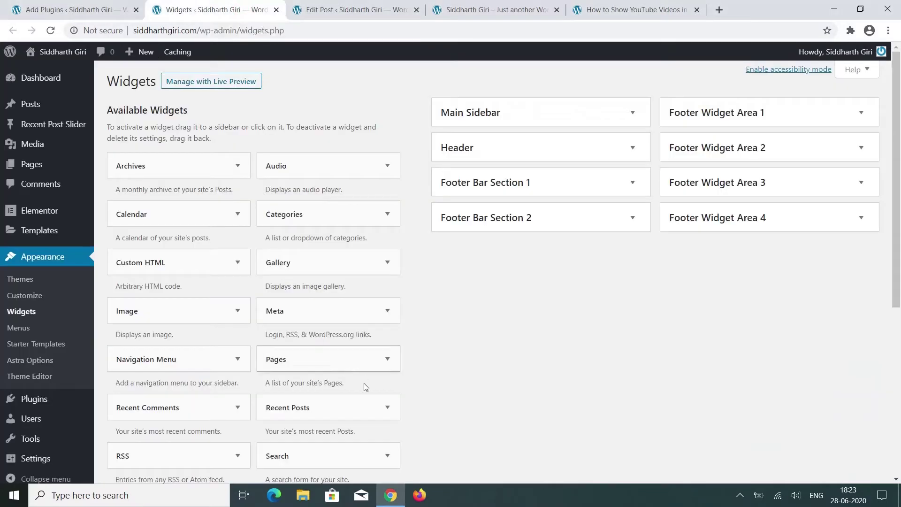
{"action": "left_click_drag", "start_coordinate": [308, 410], "coordinate": [505, 118]}
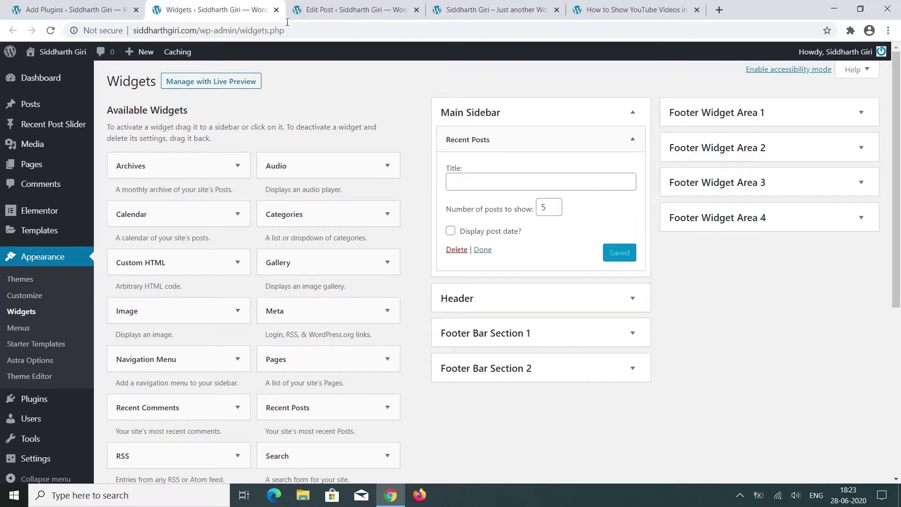
Insert a Latest Posts block below the last paragraph of the YouTube videos post
{"action": "left_click", "coordinate": [333, 9]}
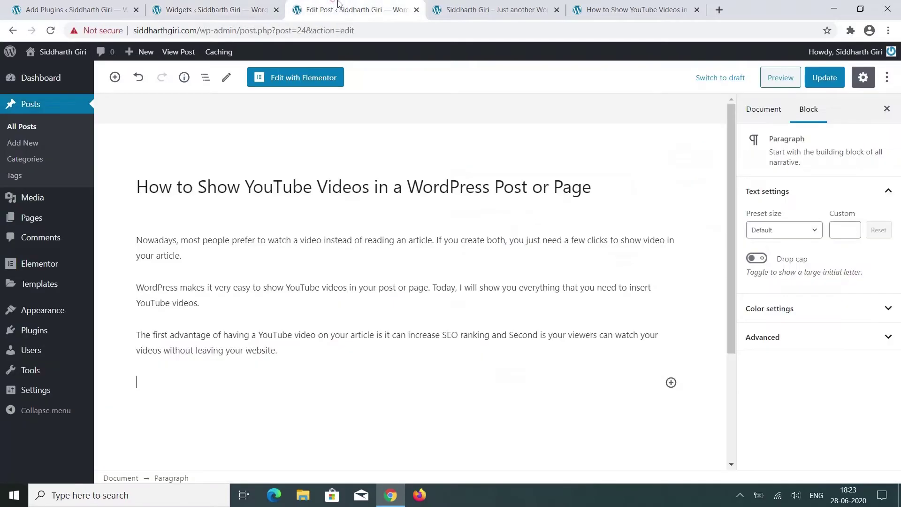
{"action": "left_click", "coordinate": [672, 382]}
{"action": "type", "text": "Latest"}
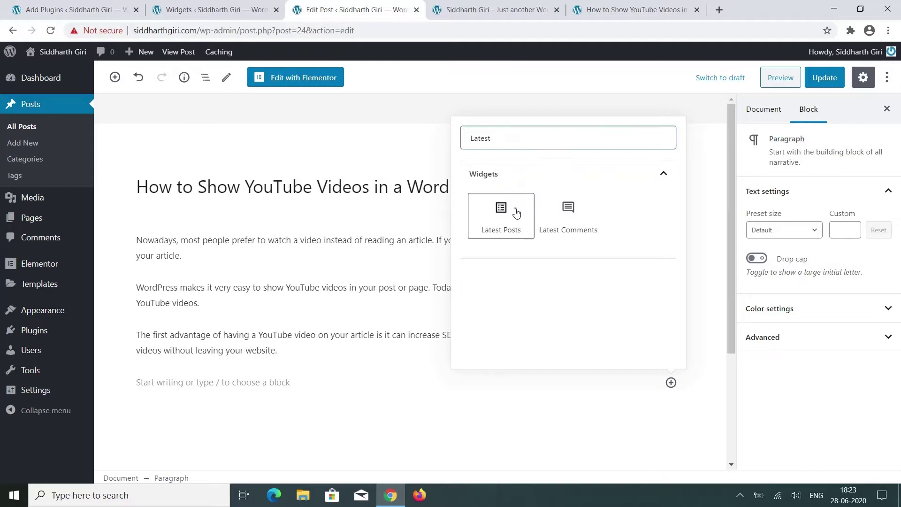
{"action": "left_click", "coordinate": [516, 209]}
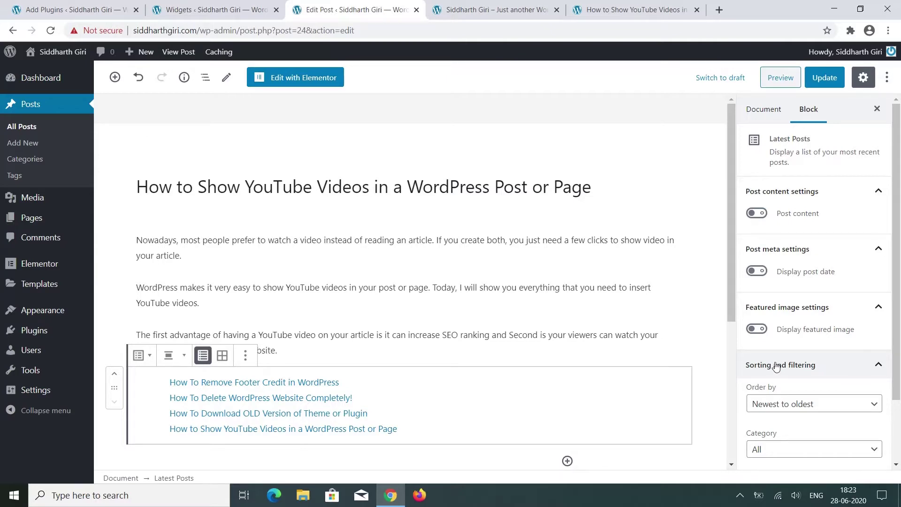
Open the Recent Post Slider plugin's page explaining its display options and shortcodes
{"action": "left_click", "coordinate": [93, 8]}
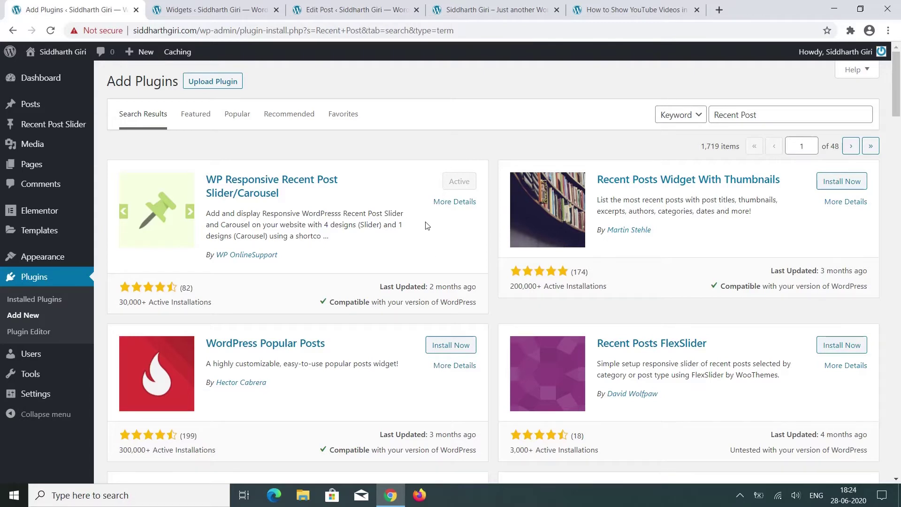
{"action": "mouse_move", "coordinate": [71, 125]}
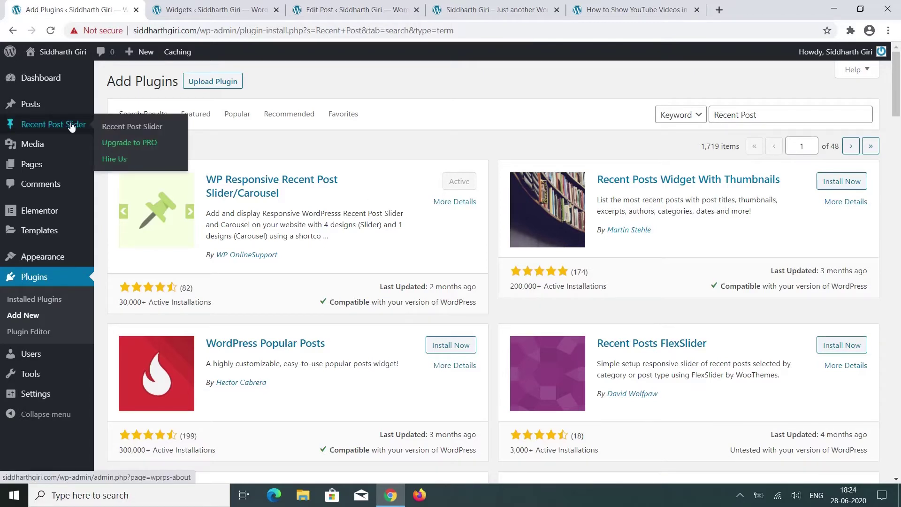
{"action": "left_click", "coordinate": [70, 125]}
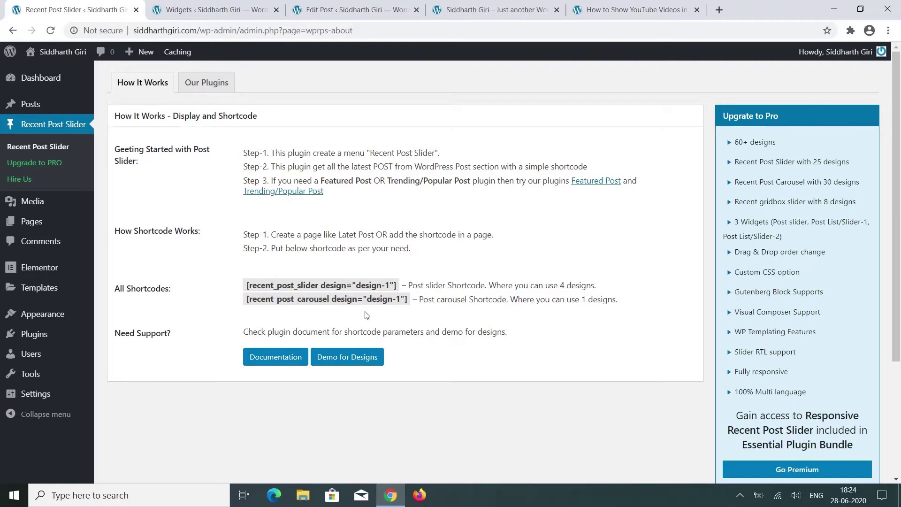
Open the installed plugins list in a new tab and view the details of WP Responsive Recent Post Slider/Carousel
{"action": "mouse_move", "coordinate": [60, 339]}
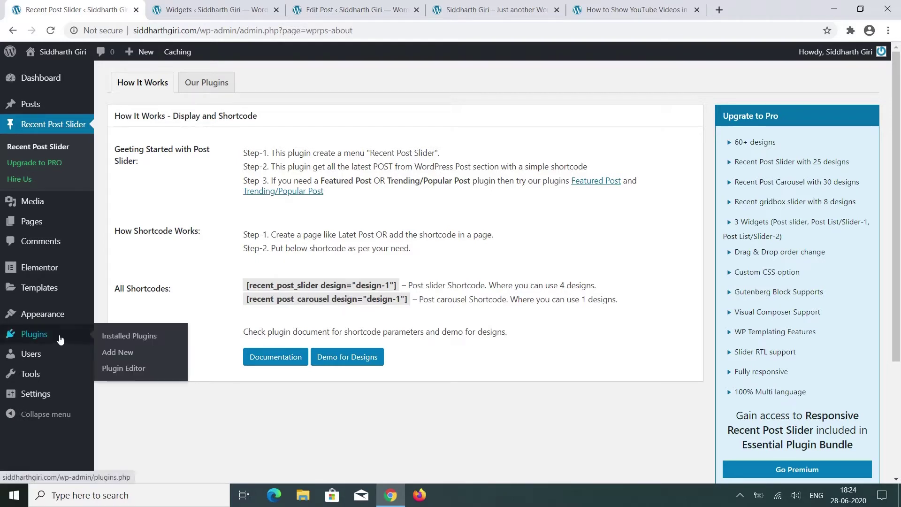
{"action": "right_click", "coordinate": [122, 337]}
{"action": "left_click", "coordinate": [123, 341]}
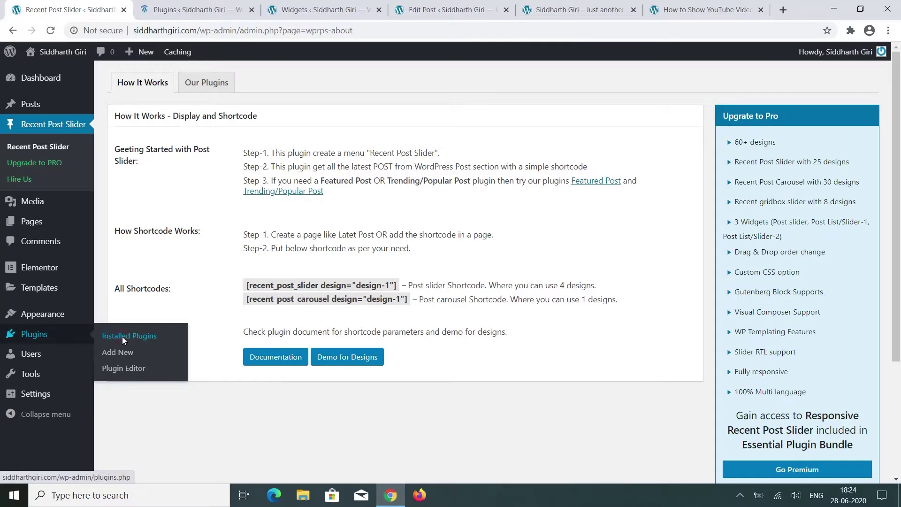
{"action": "left_click", "coordinate": [175, 7]}
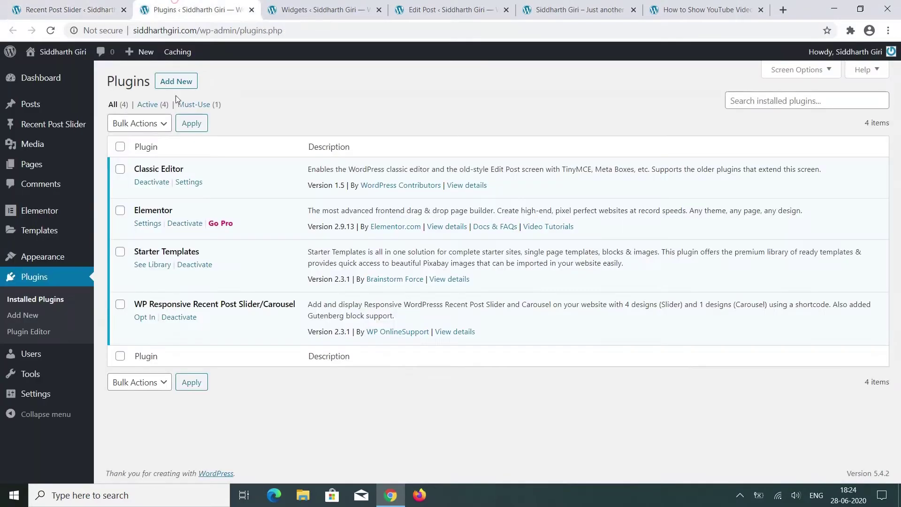
{"action": "left_click", "coordinate": [445, 336]}
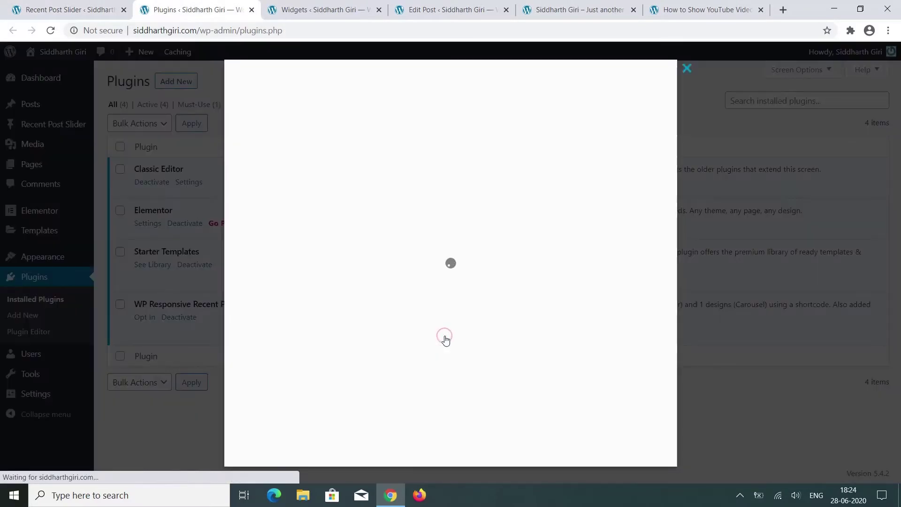
Copy the template code <?php echo do_shortcode('[recent_post_slider]'); ?> from the plugin details and close them
{"action": "scroll", "coordinate": [403, 211], "scroll_direction": "down", "scroll_amount": 10}
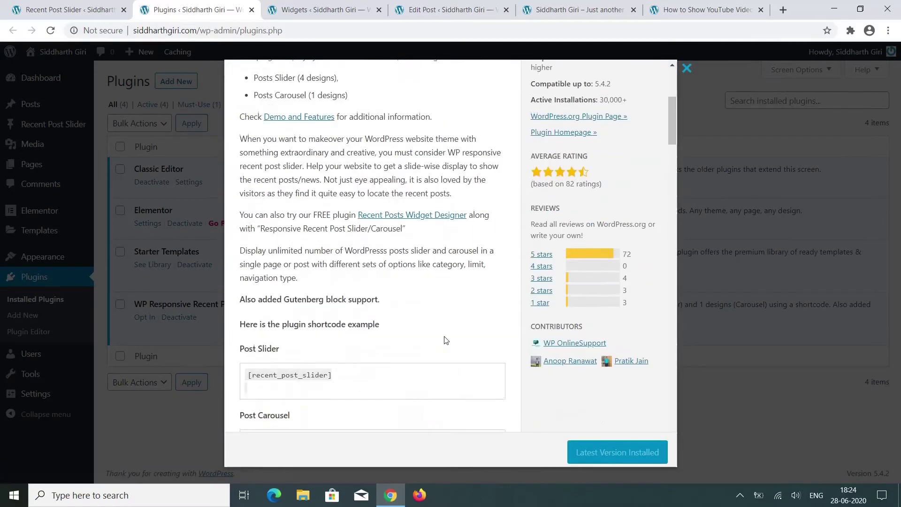
{"action": "scroll", "coordinate": [374, 346], "scroll_direction": "down", "scroll_amount": 2}
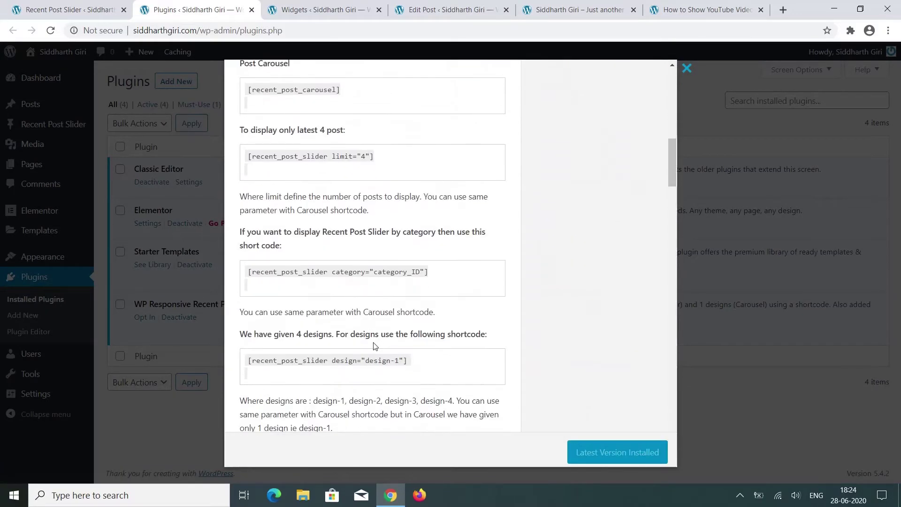
{"action": "scroll", "coordinate": [435, 342], "scroll_direction": "down", "scroll_amount": 4}
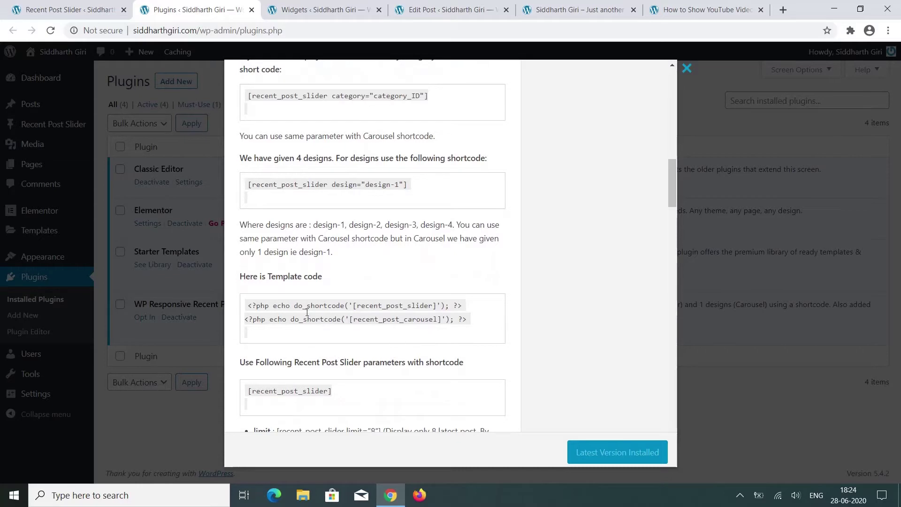
{"action": "left_click_drag", "start_coordinate": [248, 306], "coordinate": [462, 312]}
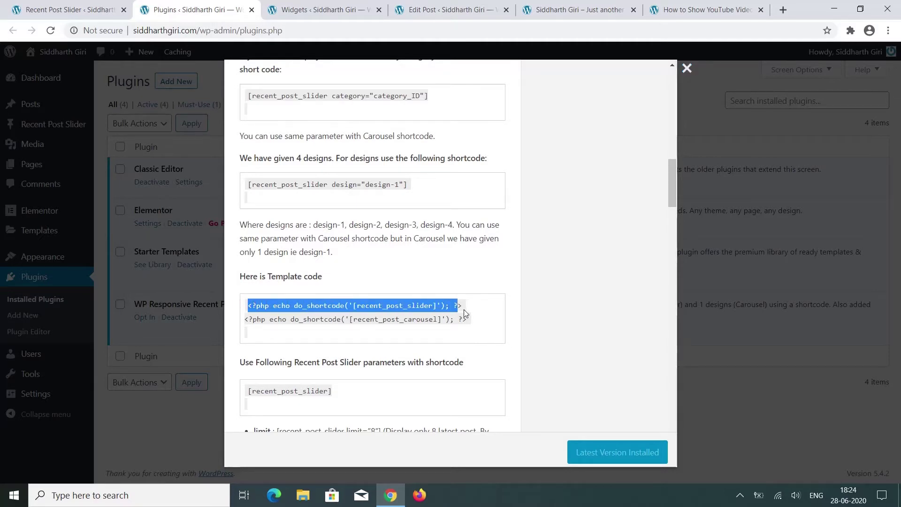
{"action": "right_click", "coordinate": [449, 309]}
{"action": "left_click", "coordinate": [449, 313]}
{"action": "left_click", "coordinate": [687, 69]}
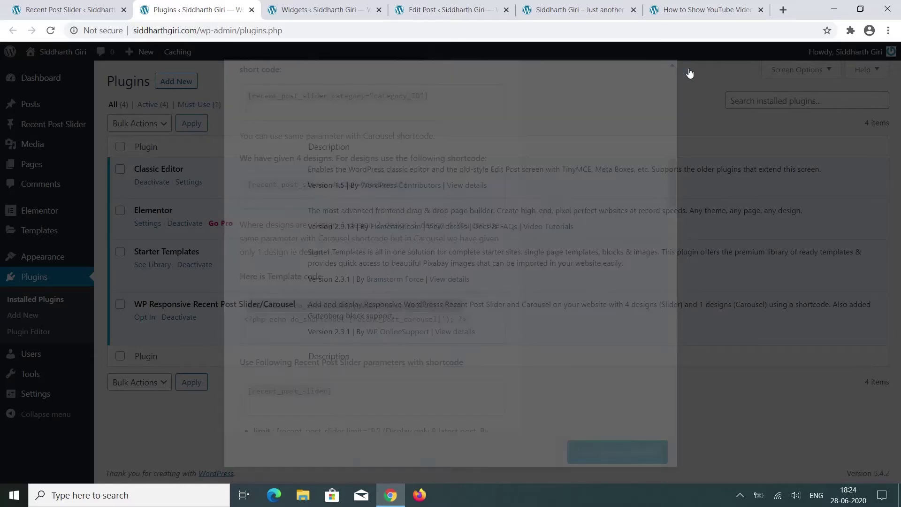
Paste the copied slider template code on a new line after astra_content_top() in the Astra theme's header.php
{"action": "mouse_move", "coordinate": [67, 267]}
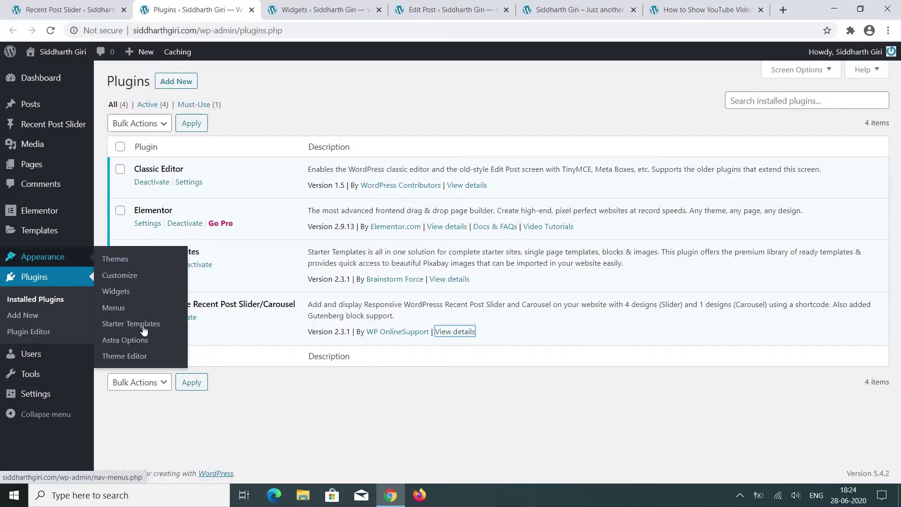
{"action": "left_click", "coordinate": [133, 362]}
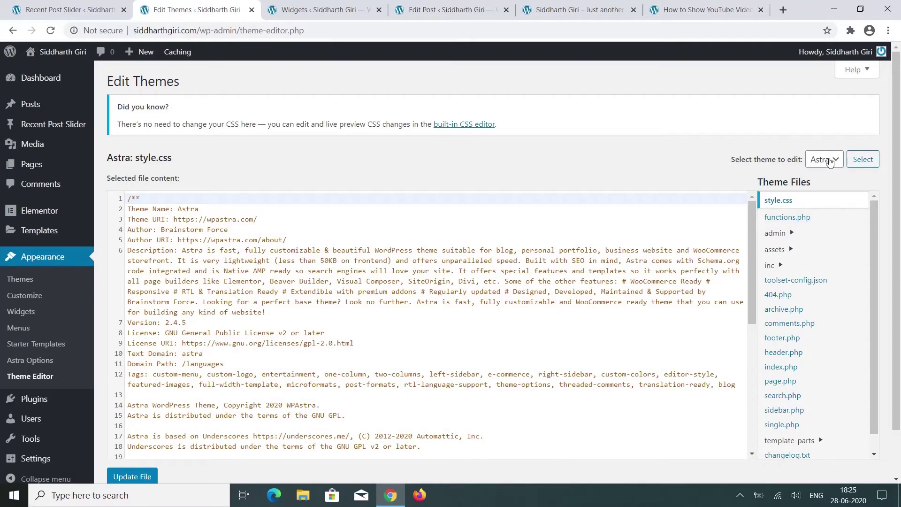
{"action": "left_click", "coordinate": [783, 353]}
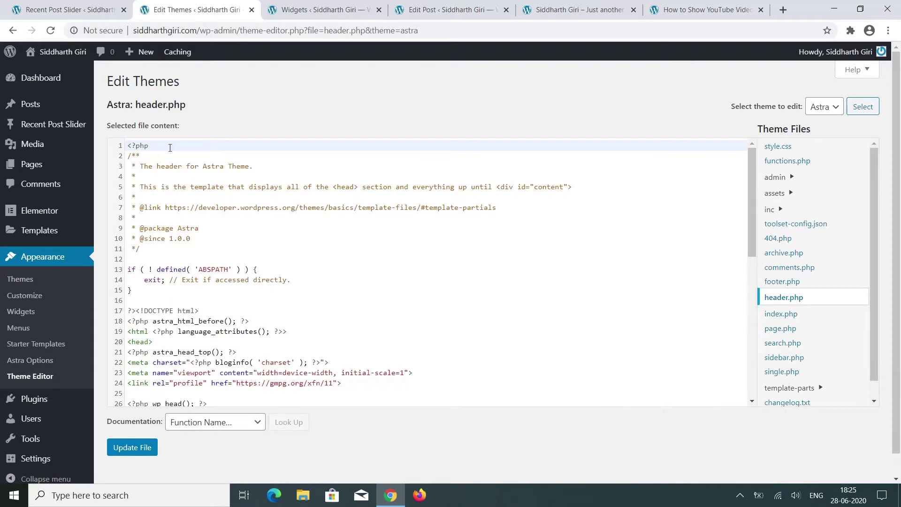
{"action": "scroll", "coordinate": [502, 272], "scroll_direction": "down", "scroll_amount": 7}
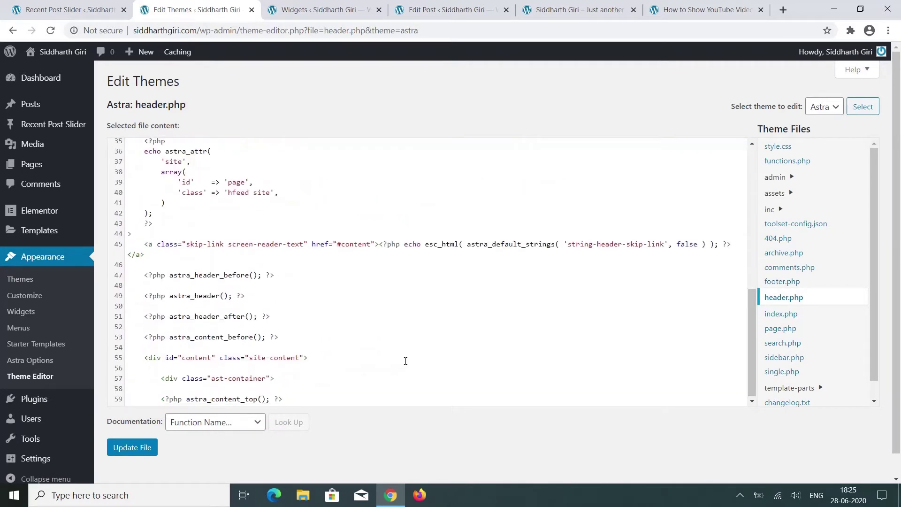
{"action": "left_click", "coordinate": [323, 400]}
{"action": "key", "text": "Return"}
{"action": "right_click", "coordinate": [321, 400]}
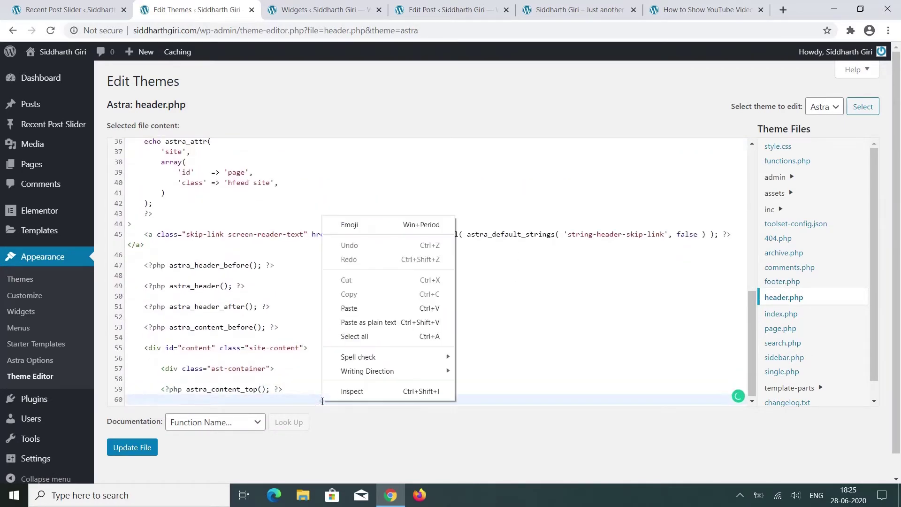
{"action": "left_click", "coordinate": [403, 309]}
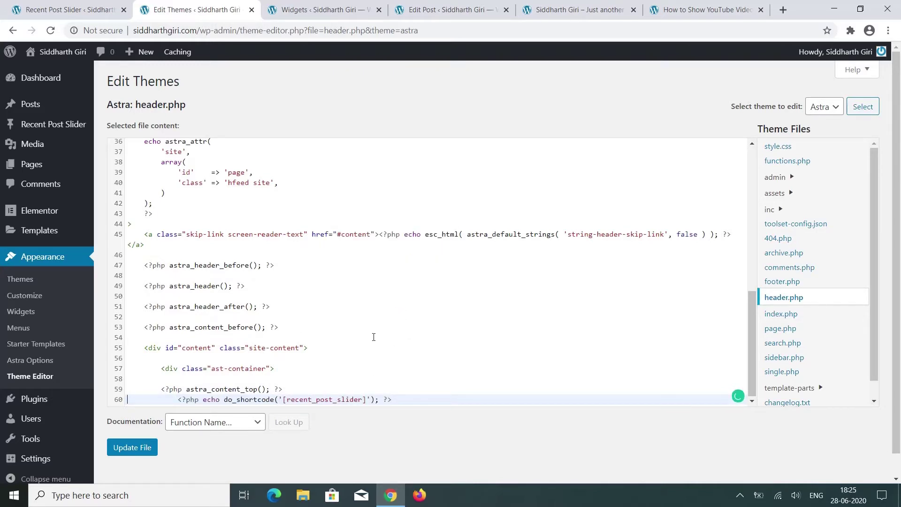
Replace the shortcode inside do_shortcode in header.php with [recent_post_slider design="design-1"] copied from the Recent Post Slider page
{"action": "left_click", "coordinate": [116, 9]}
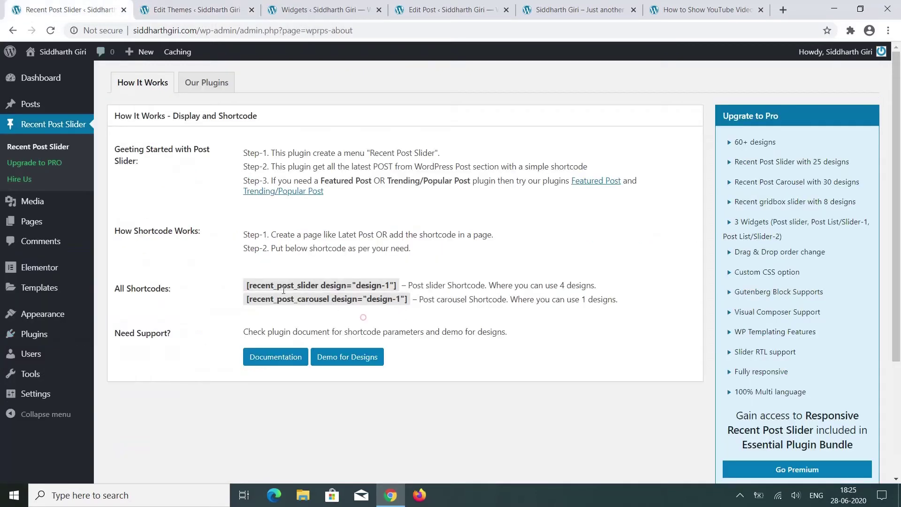
{"action": "left_click_drag", "start_coordinate": [244, 285], "coordinate": [397, 288]}
{"action": "right_click", "coordinate": [374, 286]}
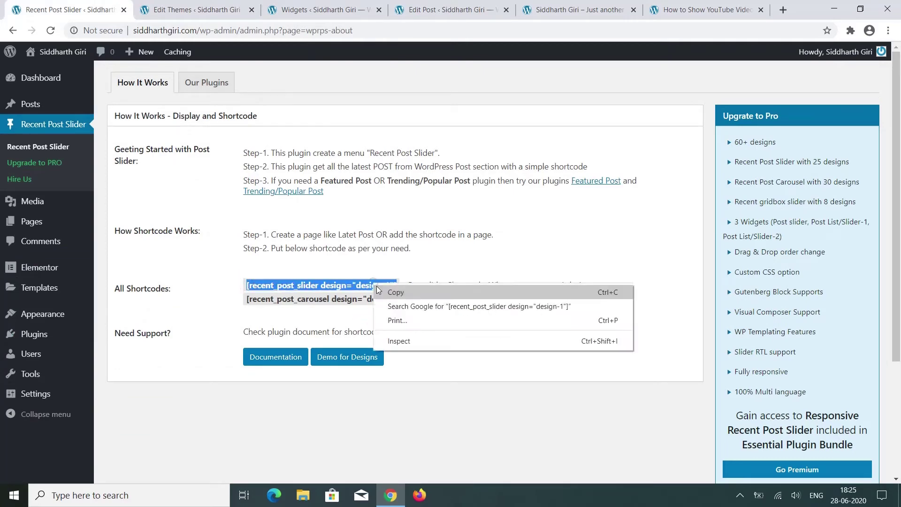
{"action": "left_click", "coordinate": [382, 292]}
{"action": "left_click", "coordinate": [197, 9]}
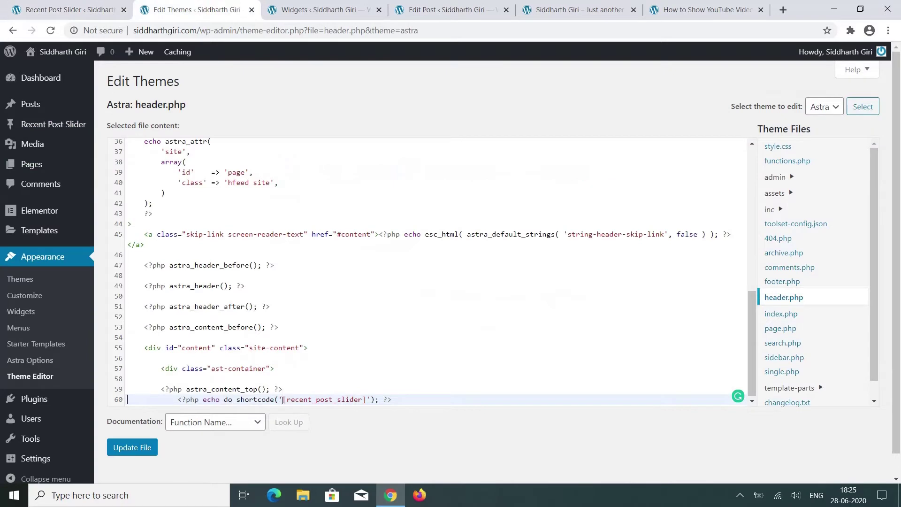
{"action": "left_click_drag", "start_coordinate": [283, 400], "coordinate": [367, 400]}
{"action": "right_click", "coordinate": [356, 400]}
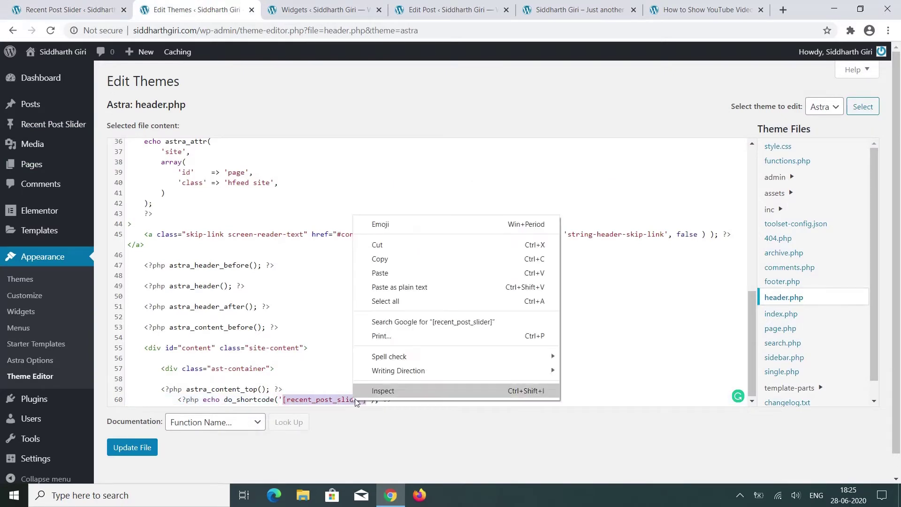
{"action": "left_click", "coordinate": [393, 277]}
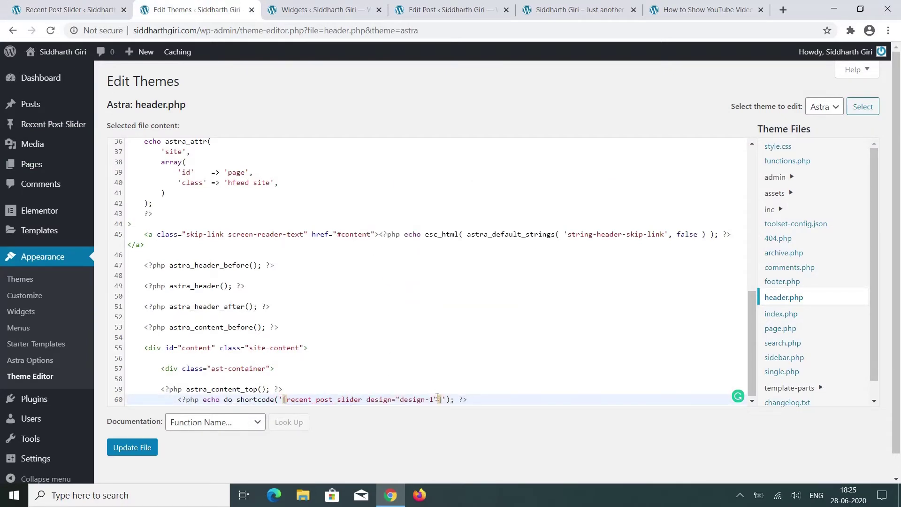
Change the slider shortcode's design to design-3 and save header.php
{"action": "left_click", "coordinate": [431, 399]}
{"action": "key", "text": "Delete"}
{"action": "left_click", "coordinate": [139, 448]}
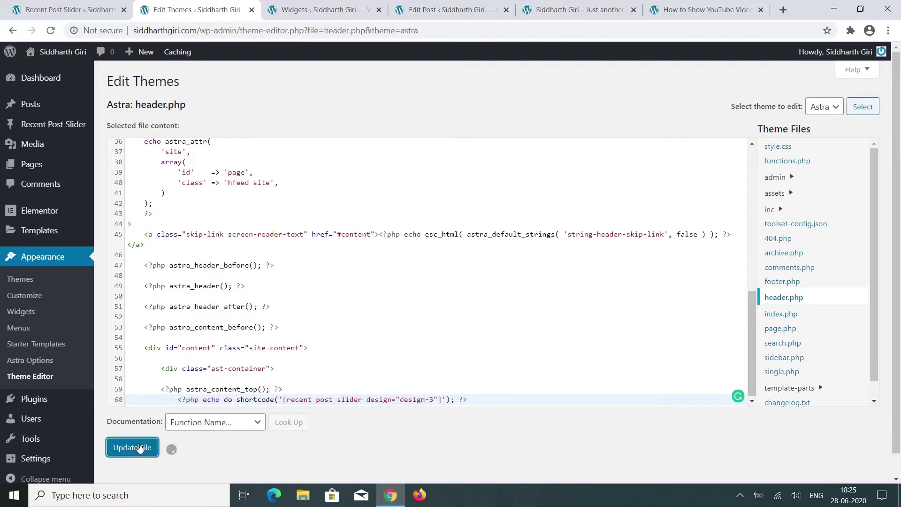
Reload the published YouTube videos post to check the recent post slider under the header
{"action": "left_click", "coordinate": [685, 7]}
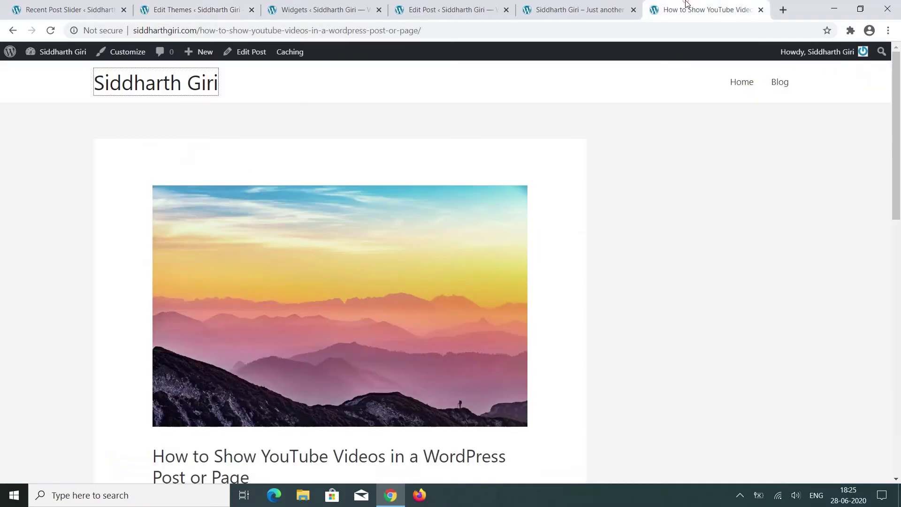
{"action": "left_click", "coordinate": [50, 30]}
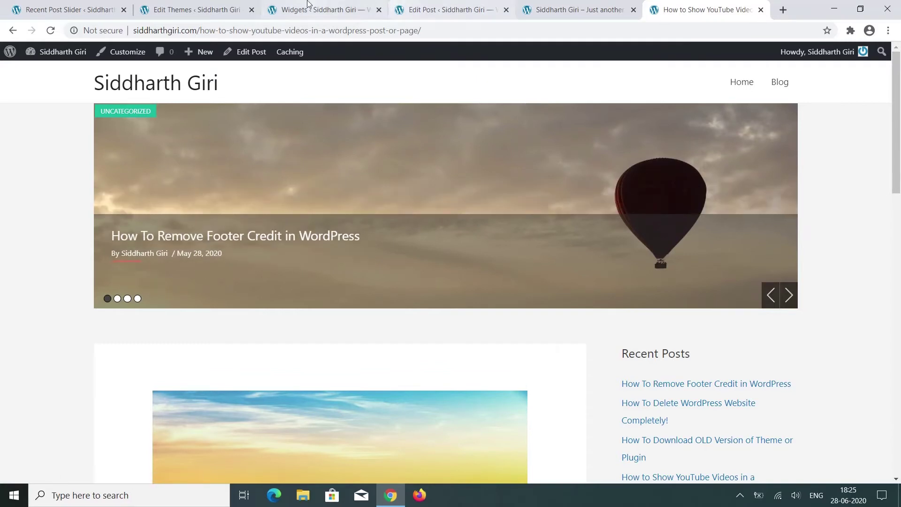
Insert a <br/> on its own line above the slider code in header.php and save the file
{"action": "left_click", "coordinate": [222, 6]}
{"action": "left_click", "coordinate": [314, 381]}
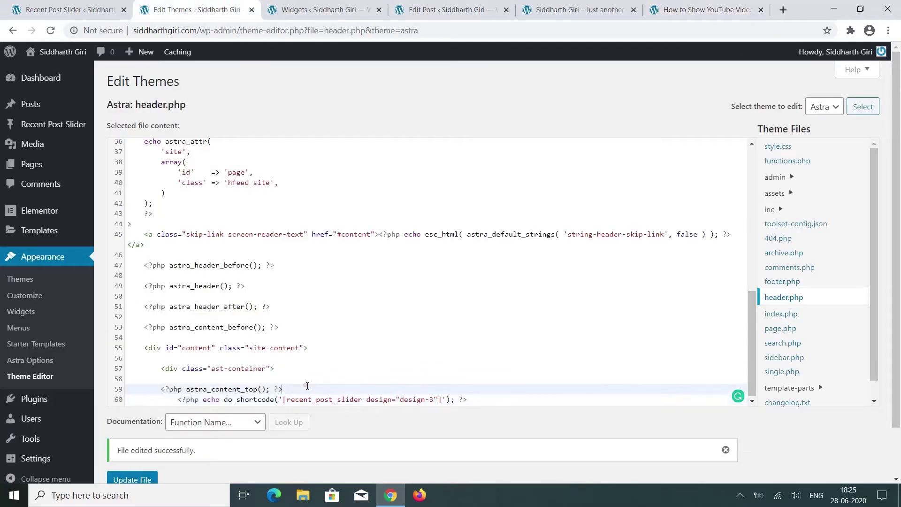
{"action": "key", "text": "ctrl+z"}
{"action": "type", "text": "<br/>"}
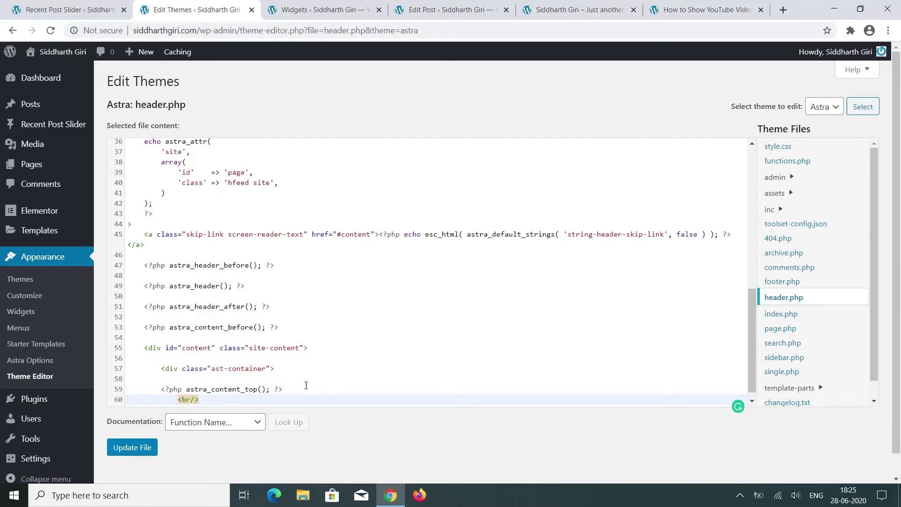
{"action": "left_click", "coordinate": [134, 453]}
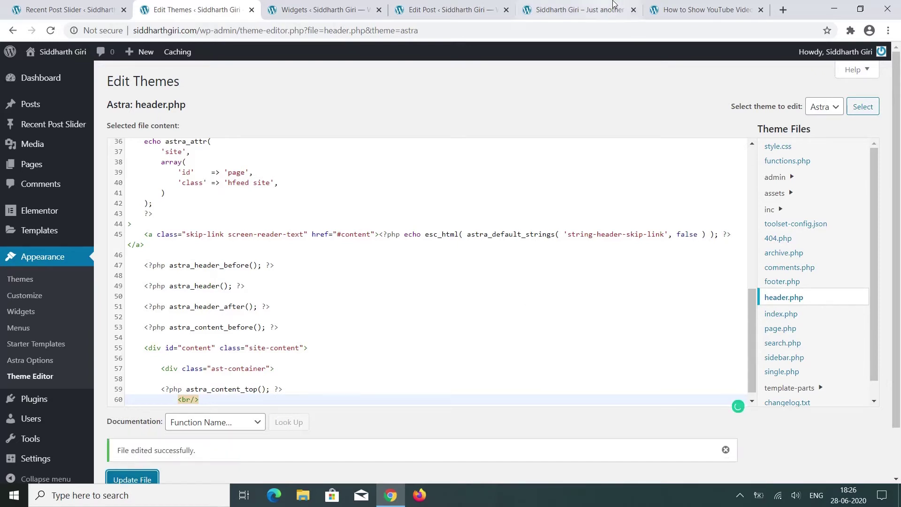
Reload the published post to check the spacing between the header and the slider
{"action": "left_click", "coordinate": [662, 10]}
{"action": "left_click", "coordinate": [53, 33]}
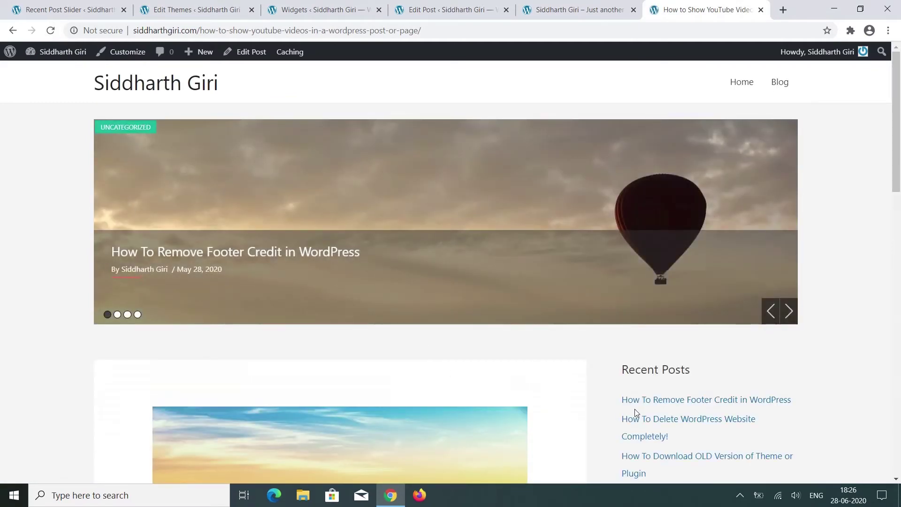
Copy the <?php echo do_shortcode('[recent_post_slider design="design-3"]'); ?> line from the end of header.php
{"action": "scroll", "coordinate": [634, 409], "scroll_direction": "down", "scroll_amount": 15}
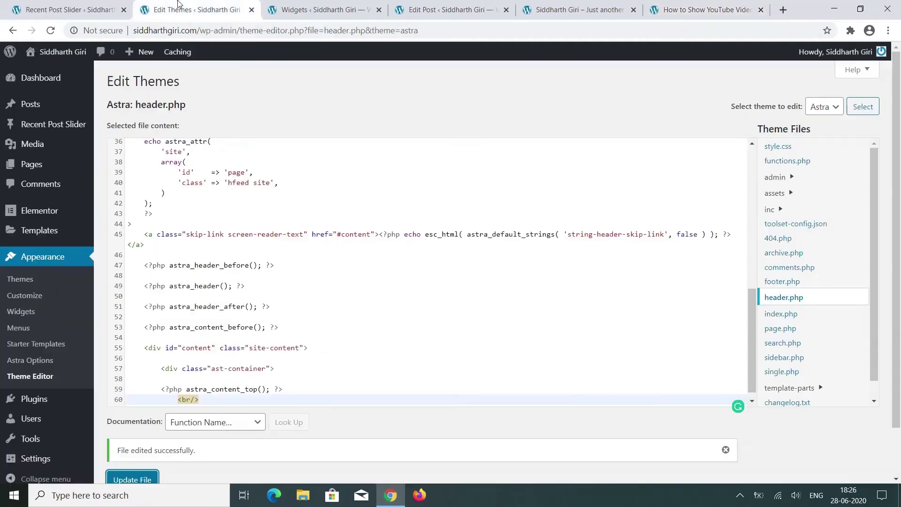
{"action": "left_click", "coordinate": [190, 9]}
{"action": "key", "text": "Return"}
{"action": "key", "text": "ctrl+v"}
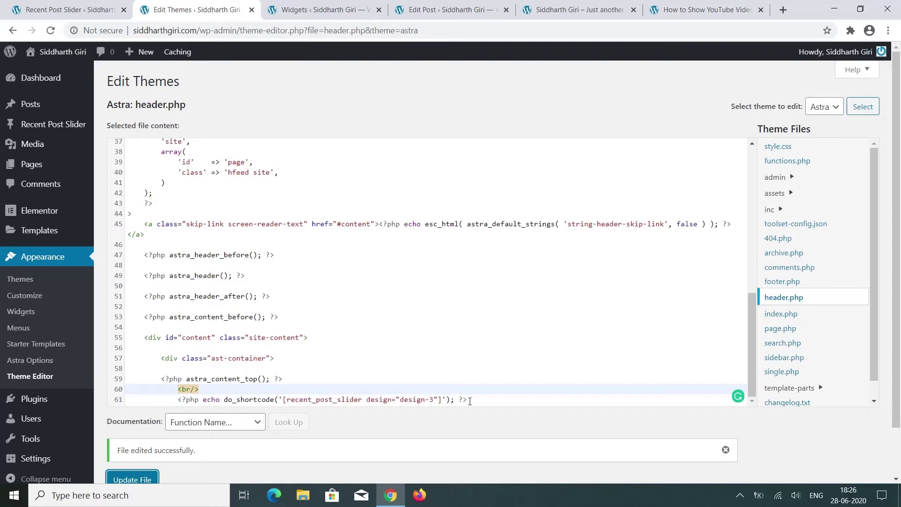
{"action": "left_click_drag", "start_coordinate": [470, 401], "coordinate": [178, 403]}
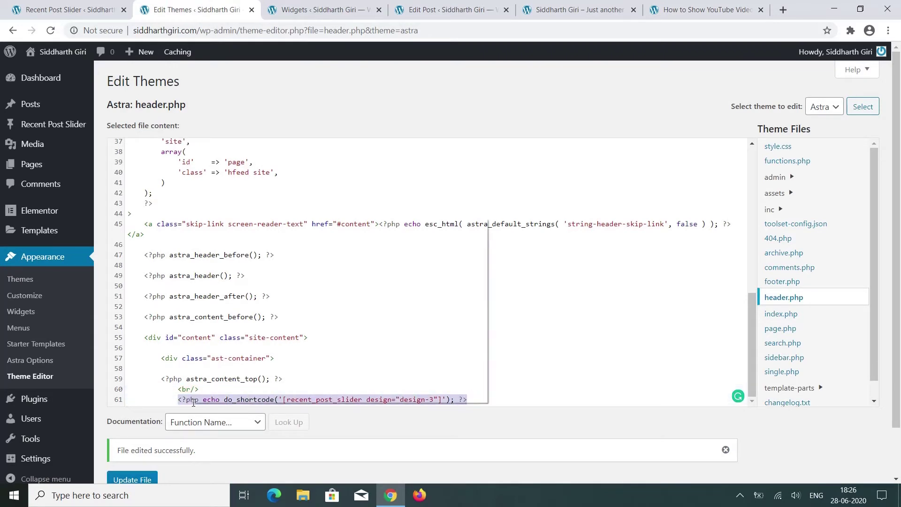
{"action": "right_click", "coordinate": [193, 403]}
{"action": "left_click", "coordinate": [230, 260]}
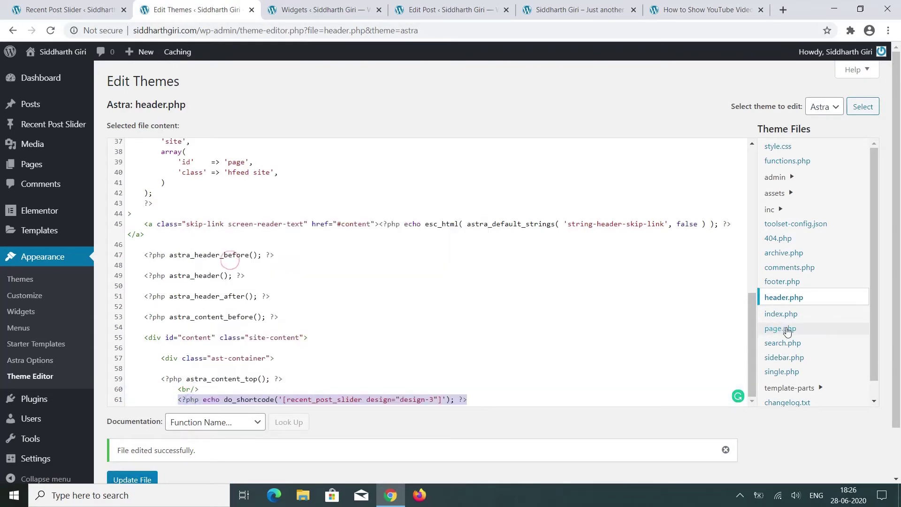
Paste the copied slider code on a new first line of the Astra theme's footer.php and save the file
{"action": "left_click", "coordinate": [787, 283]}
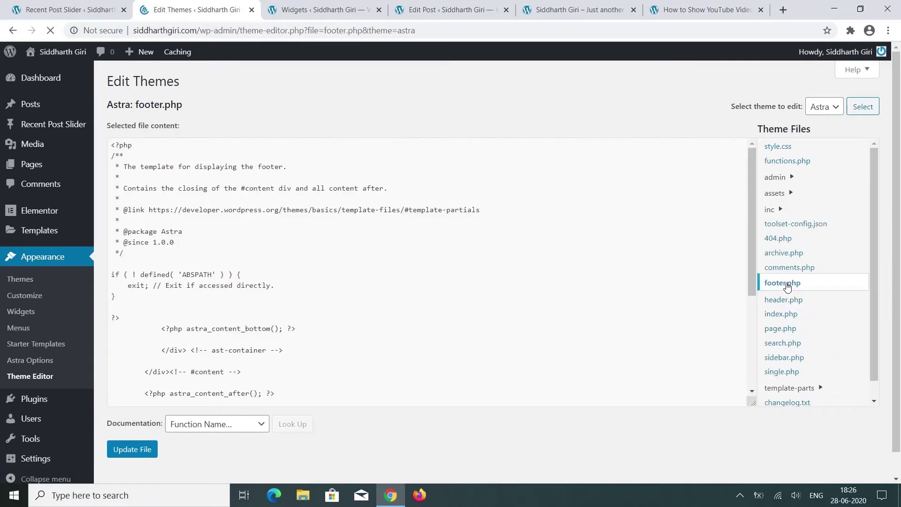
{"action": "left_click", "coordinate": [706, 9]}
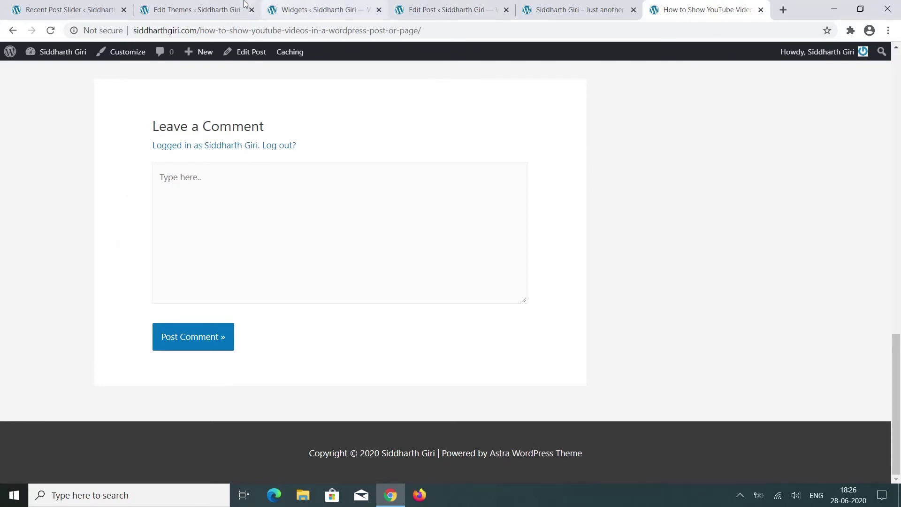
{"action": "left_click", "coordinate": [225, 7]}
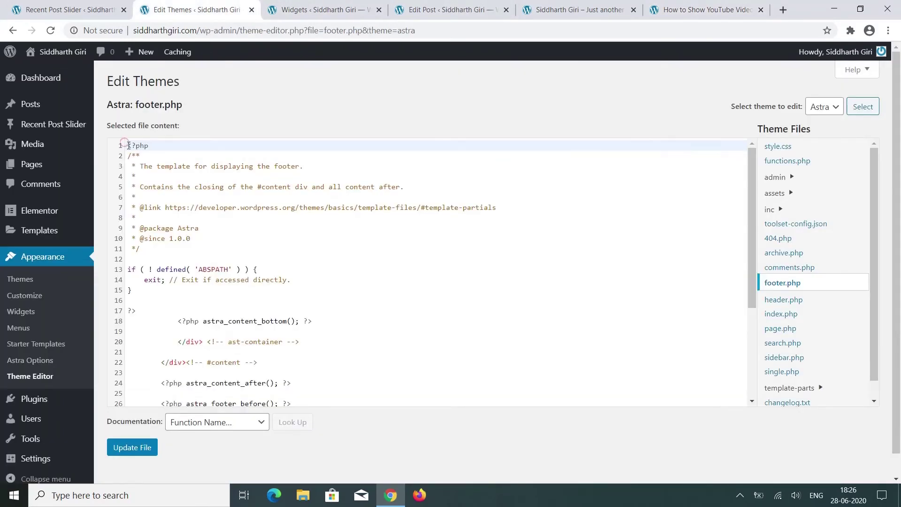
{"action": "key", "text": "Return"}
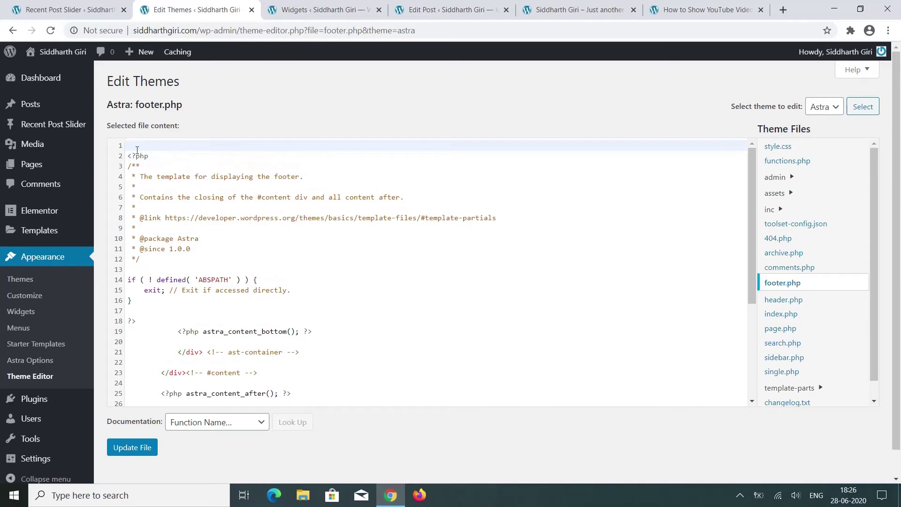
{"action": "right_click", "coordinate": [144, 148]}
{"action": "left_click", "coordinate": [173, 233]}
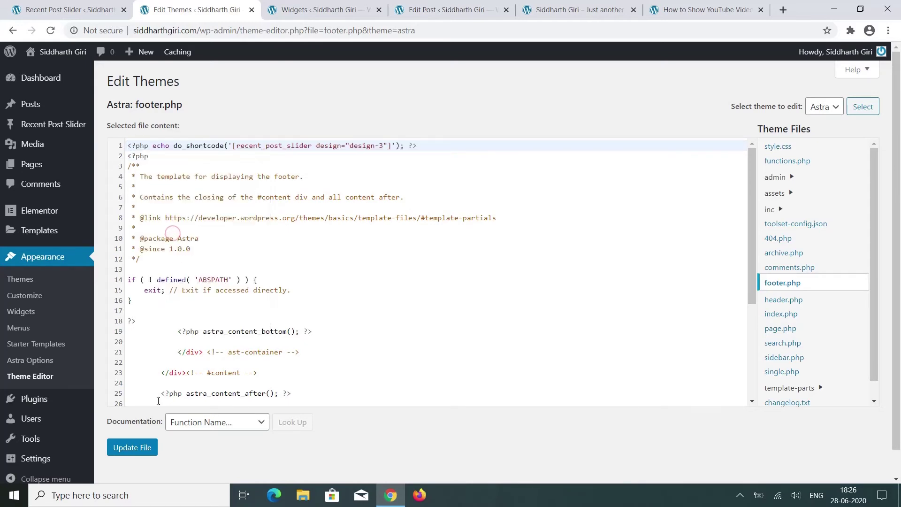
{"action": "left_click", "coordinate": [134, 453]}
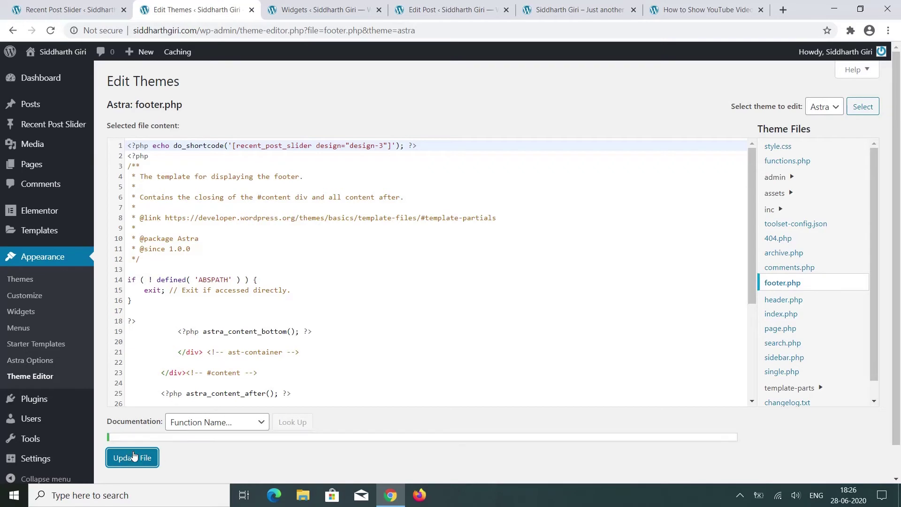
Reload the published YouTube videos post and check the recent post slider above the footer
{"action": "left_click", "coordinate": [692, 8]}
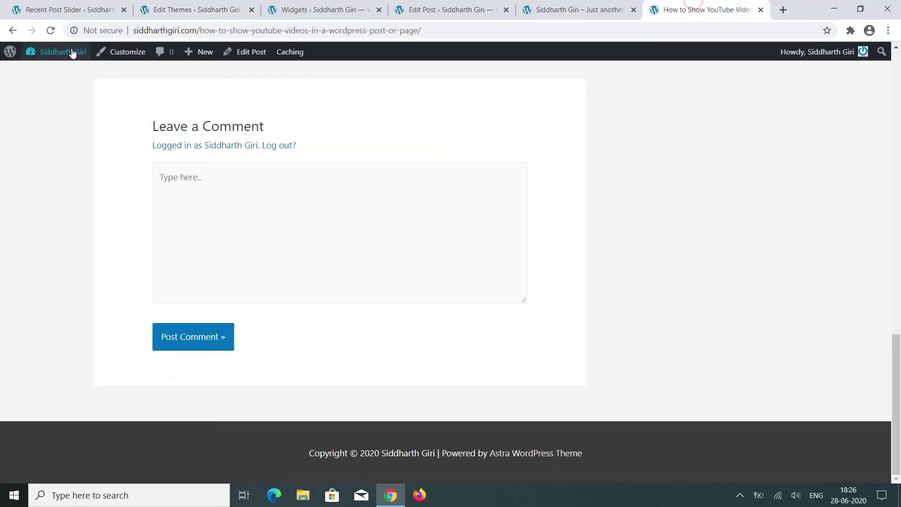
{"action": "left_click", "coordinate": [51, 31]}
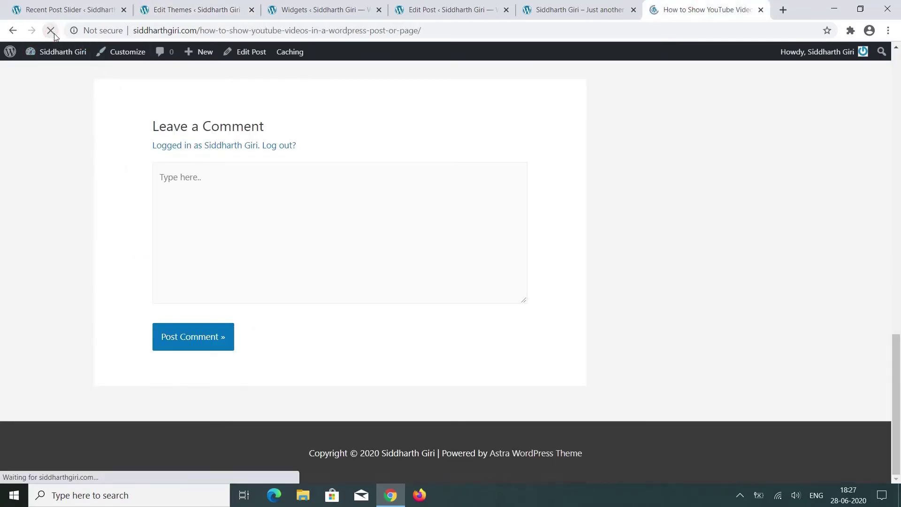
{"action": "scroll", "coordinate": [570, 249], "scroll_direction": "down", "scroll_amount": 4}
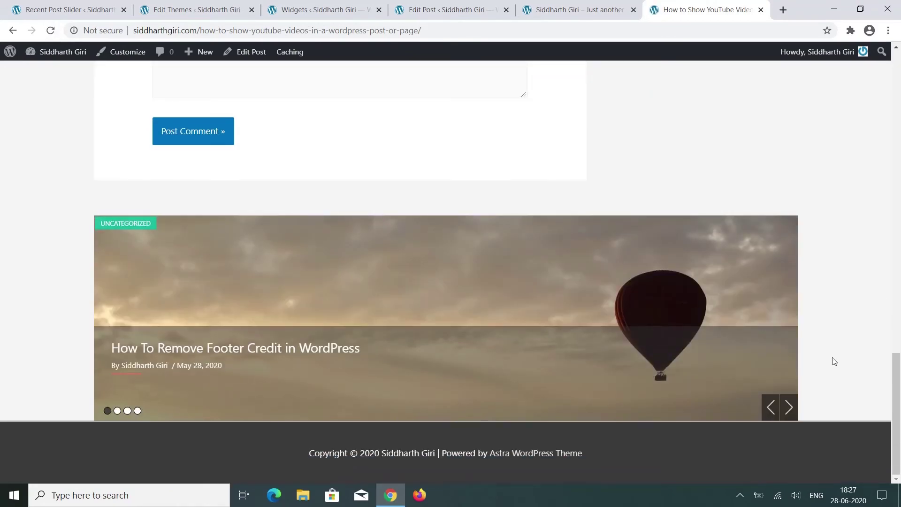
{"action": "scroll", "coordinate": [847, 241], "scroll_direction": "up", "scroll_amount": 10}
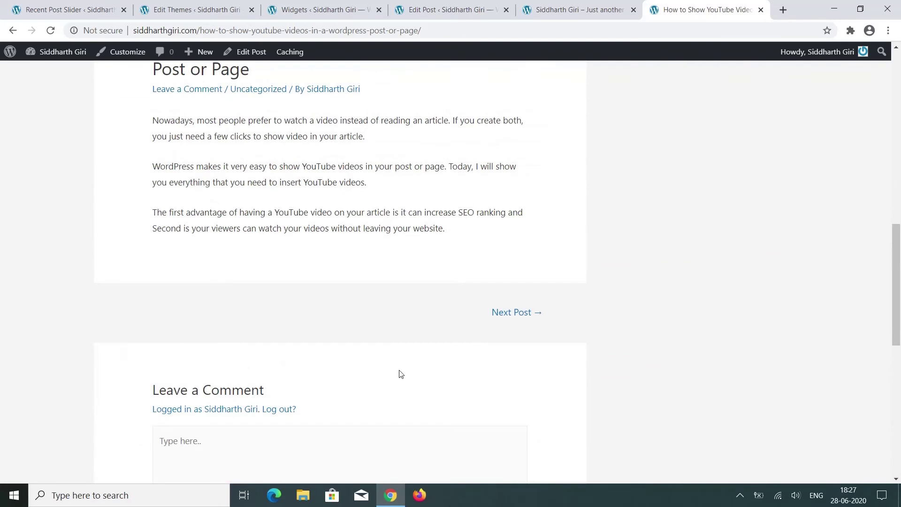
Paste the same design-3 slider code on a new first line of comments.php and save the file
{"action": "left_click", "coordinate": [191, 5]}
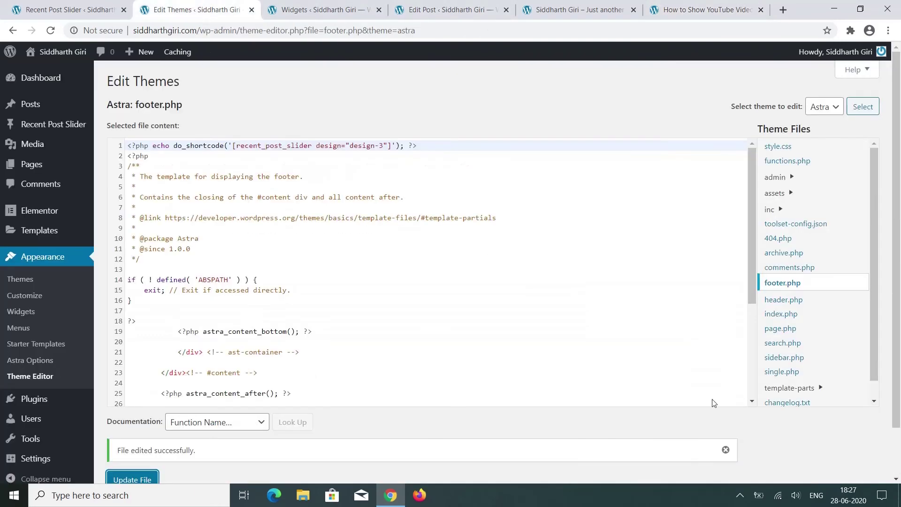
{"action": "left_click", "coordinate": [780, 266]}
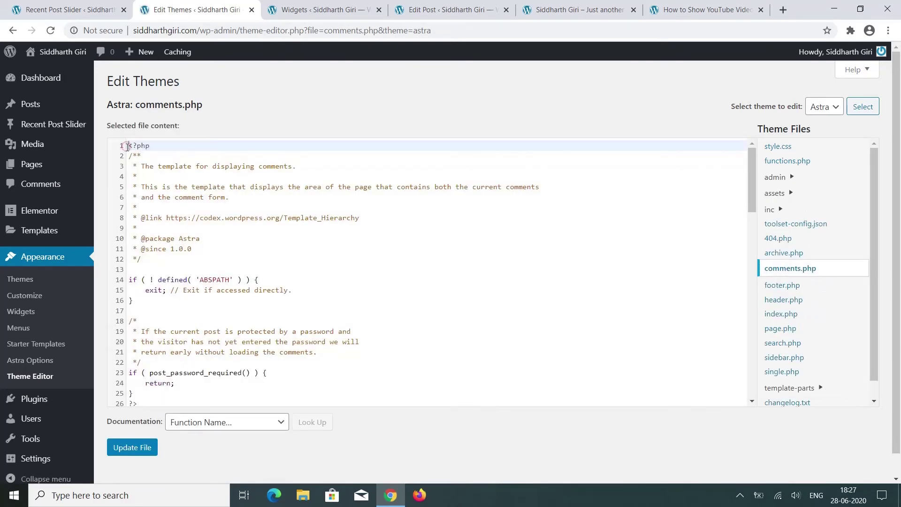
{"action": "key", "text": "Return"}
{"action": "right_click", "coordinate": [160, 144]}
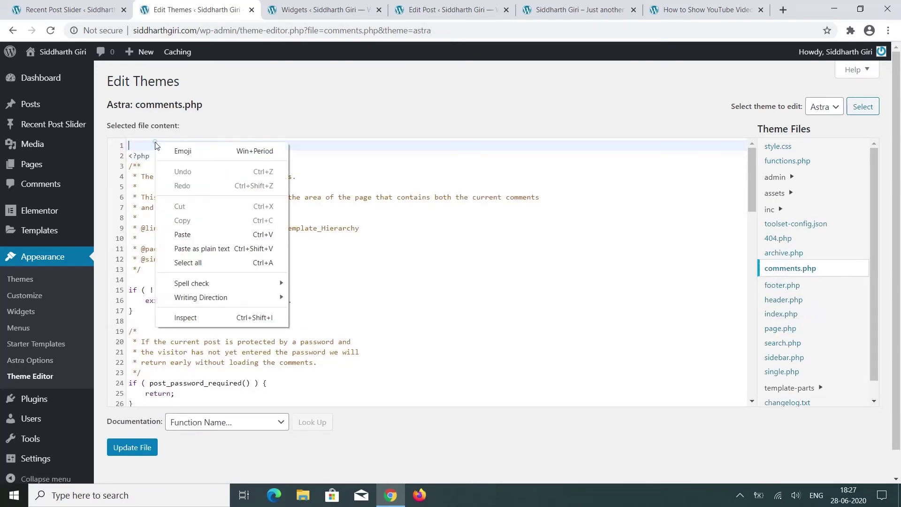
{"action": "left_click", "coordinate": [182, 230]}
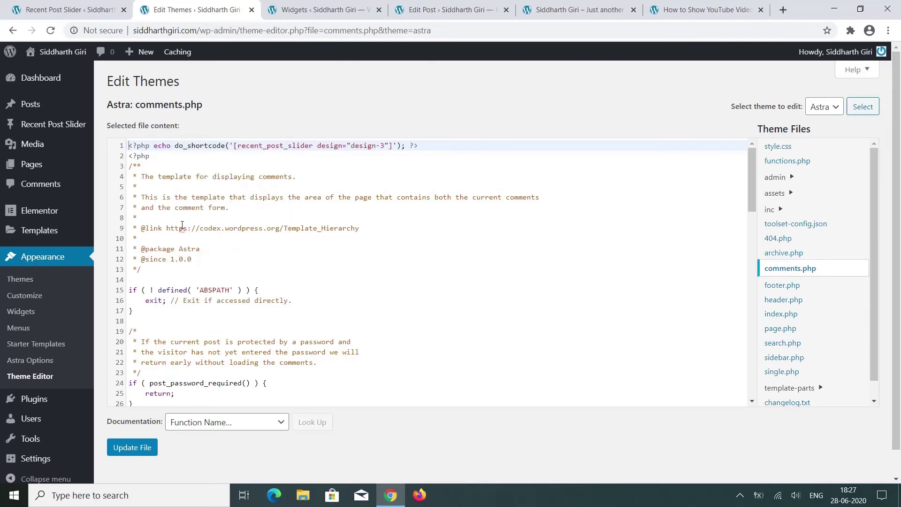
{"action": "left_click", "coordinate": [133, 448]}
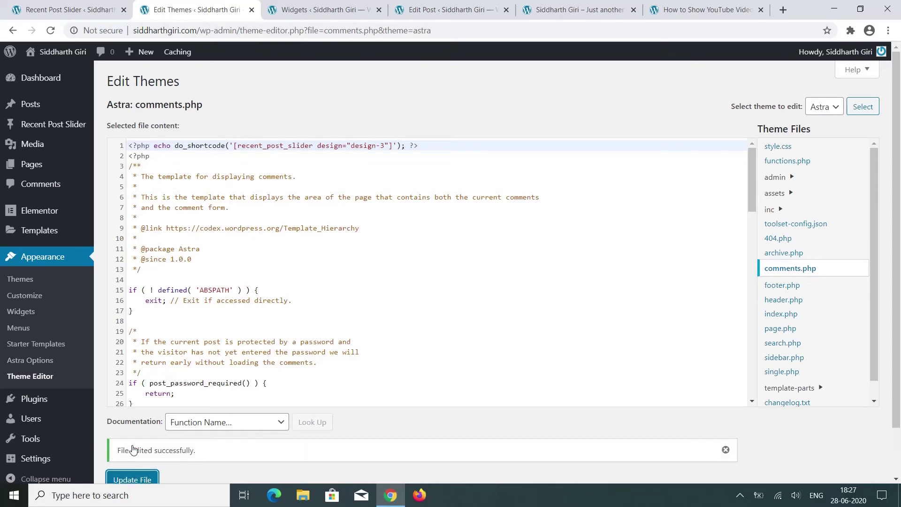
Reload the published post and check the slider above the comment form
{"action": "left_click", "coordinate": [674, 10]}
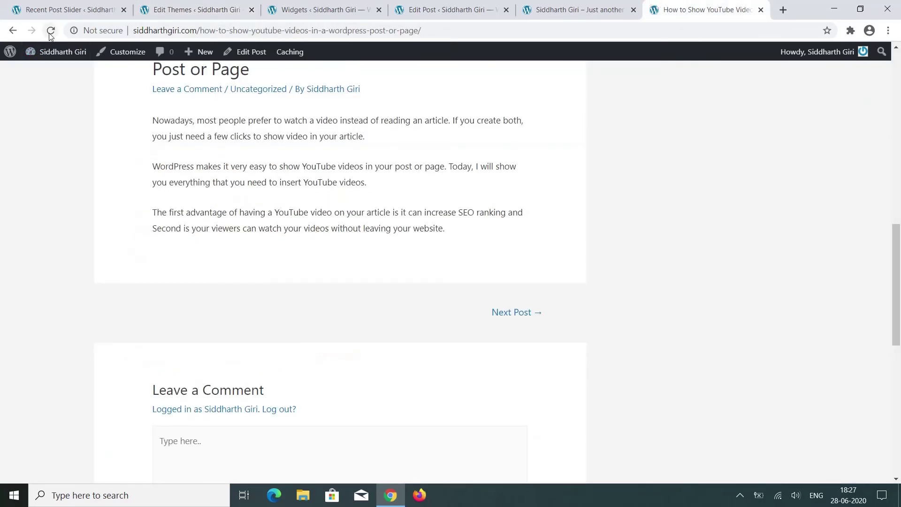
{"action": "left_click", "coordinate": [50, 31]}
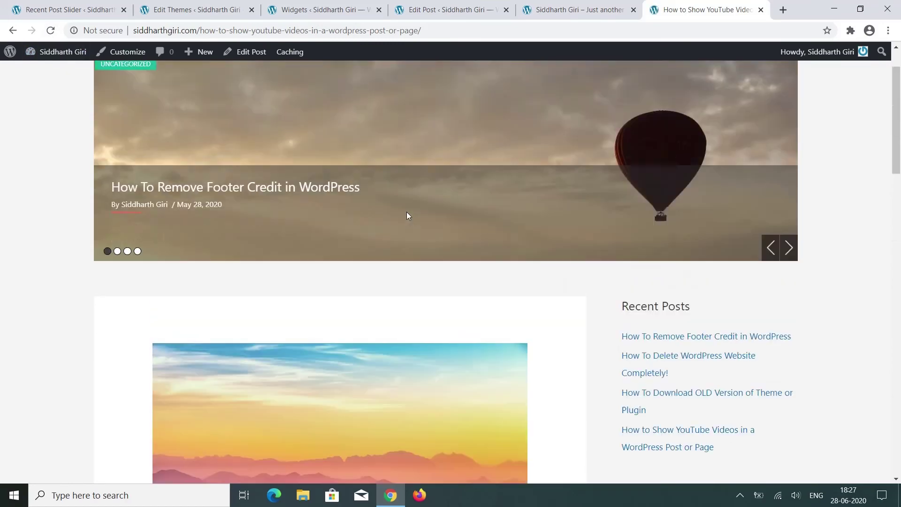
{"action": "scroll", "coordinate": [409, 232], "scroll_direction": "down", "scroll_amount": 10}
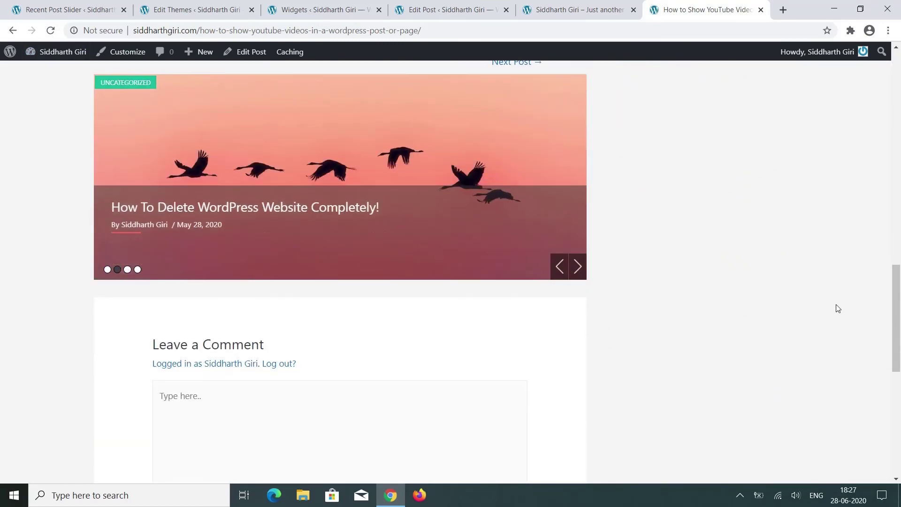
{"action": "scroll", "coordinate": [839, 309], "scroll_direction": "up", "scroll_amount": 1}
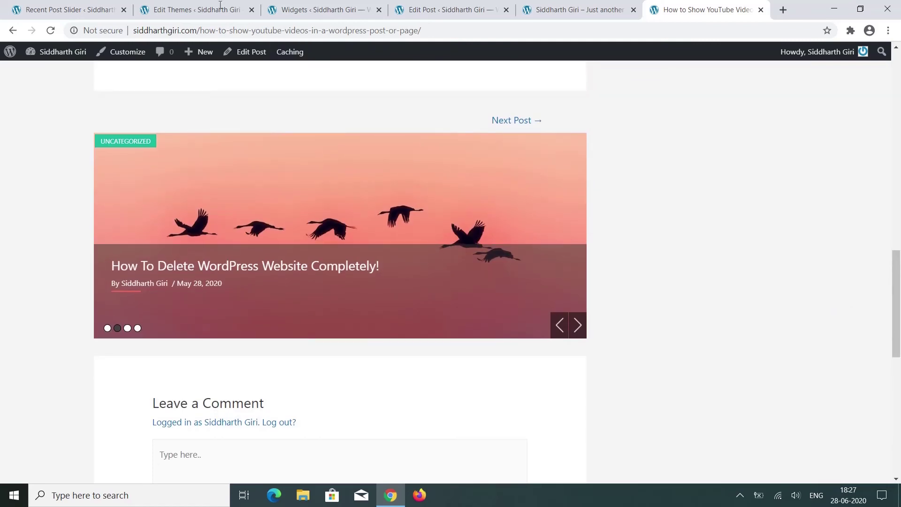
Copy the [recent_post_carousel design="design-1"] shortcode from the Recent Post Slider plugin's How It Works page
{"action": "left_click", "coordinate": [70, 10]}
{"action": "left_click_drag", "start_coordinate": [246, 301], "coordinate": [406, 304]}
{"action": "right_click", "coordinate": [408, 305]}
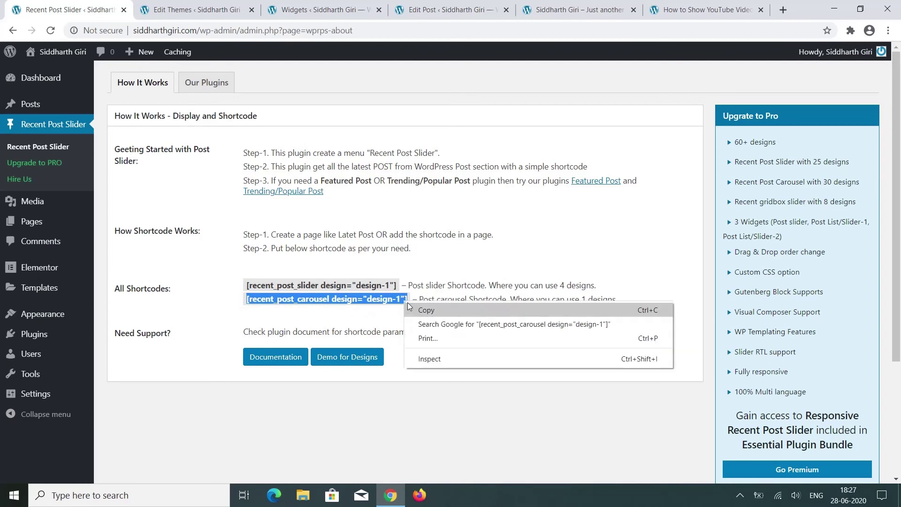
{"action": "left_click", "coordinate": [423, 311]}
Replace the slider shortcode in comments.php with [recent_post_carousel design="design-1"] and save the file
{"action": "left_click", "coordinate": [219, 10]}
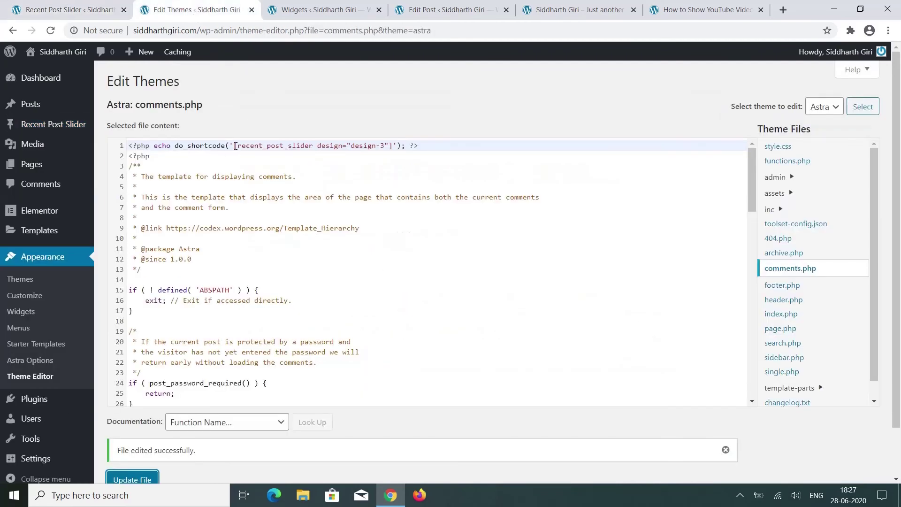
{"action": "left_click_drag", "start_coordinate": [233, 146], "coordinate": [393, 147]}
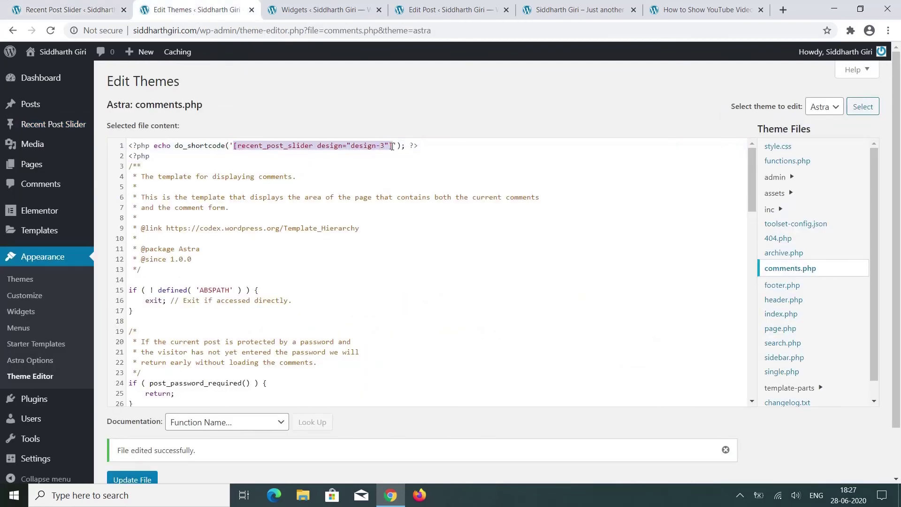
{"action": "right_click", "coordinate": [392, 147]}
{"action": "left_click", "coordinate": [423, 203]}
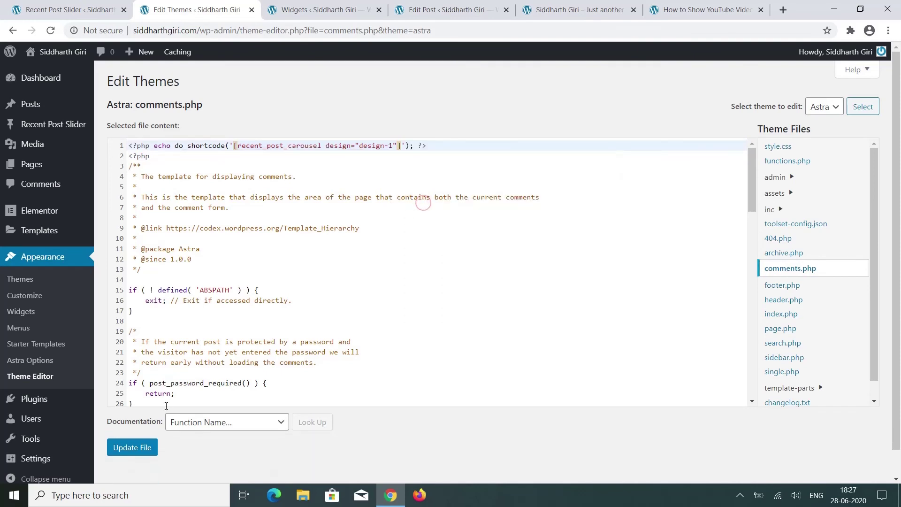
{"action": "left_click", "coordinate": [143, 452]}
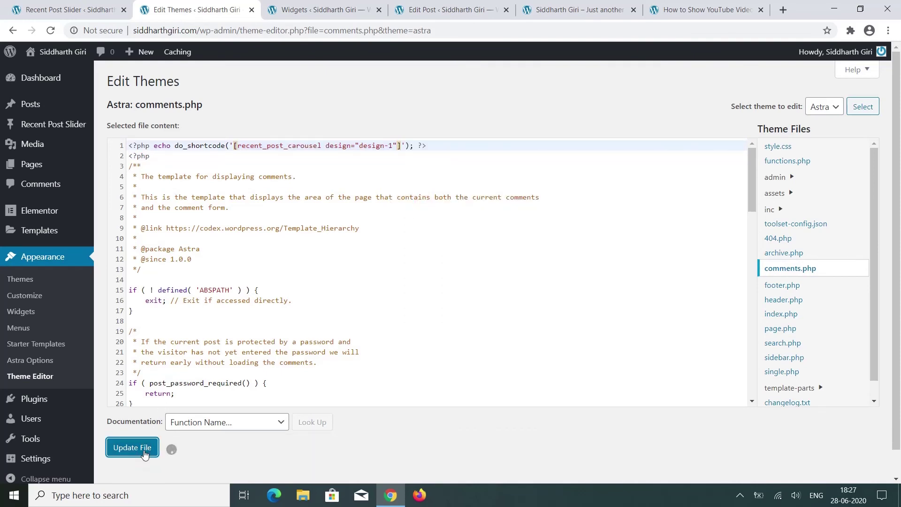
Reload the published post and advance the recent post carousel above the comment form through its slides
{"action": "left_click", "coordinate": [676, 10]}
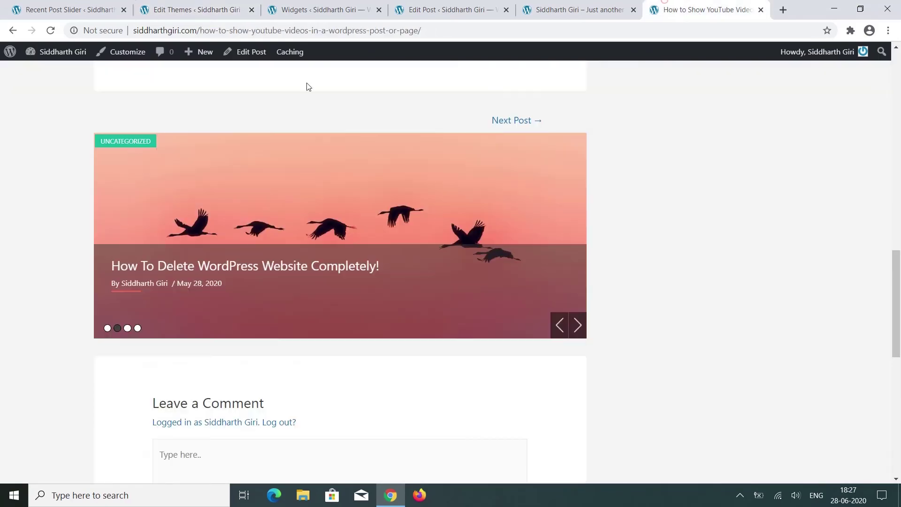
{"action": "left_click", "coordinate": [52, 35]}
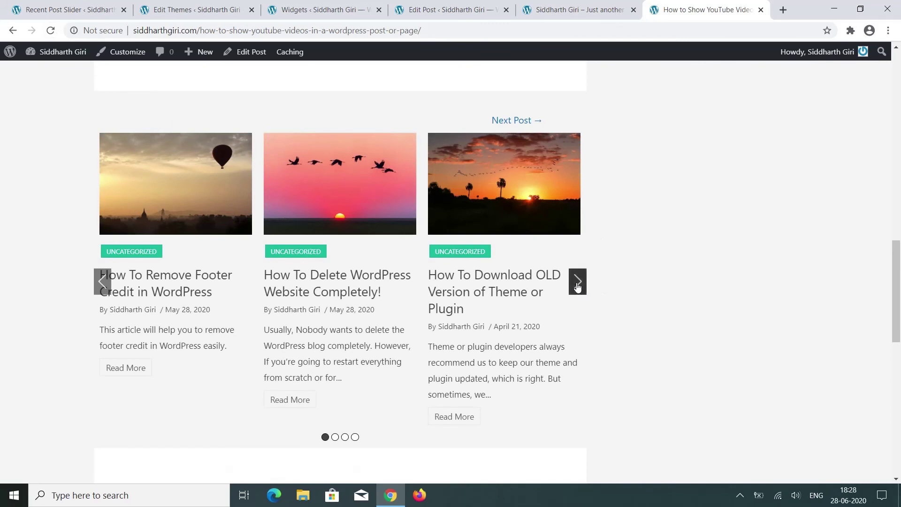
{"action": "left_click", "coordinate": [578, 282]}
{"action": "left_click", "coordinate": [578, 281]}
{"action": "left_click", "coordinate": [578, 281]}
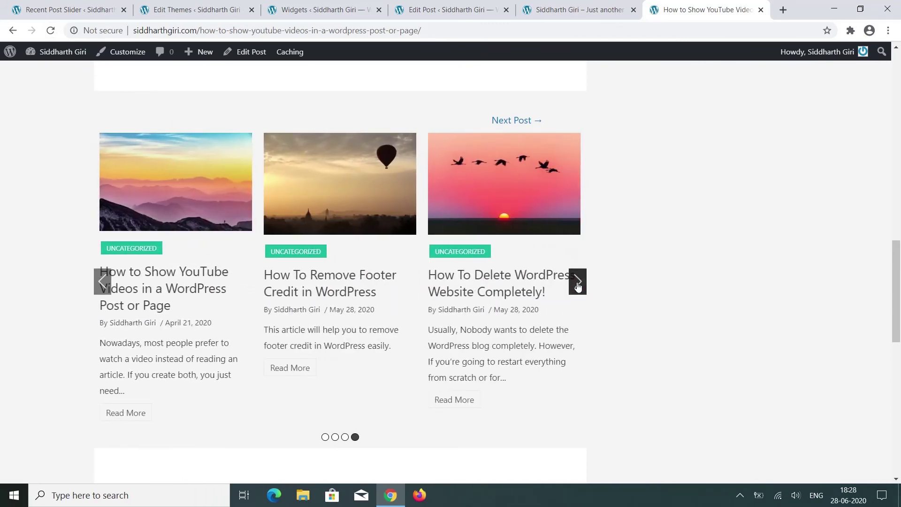